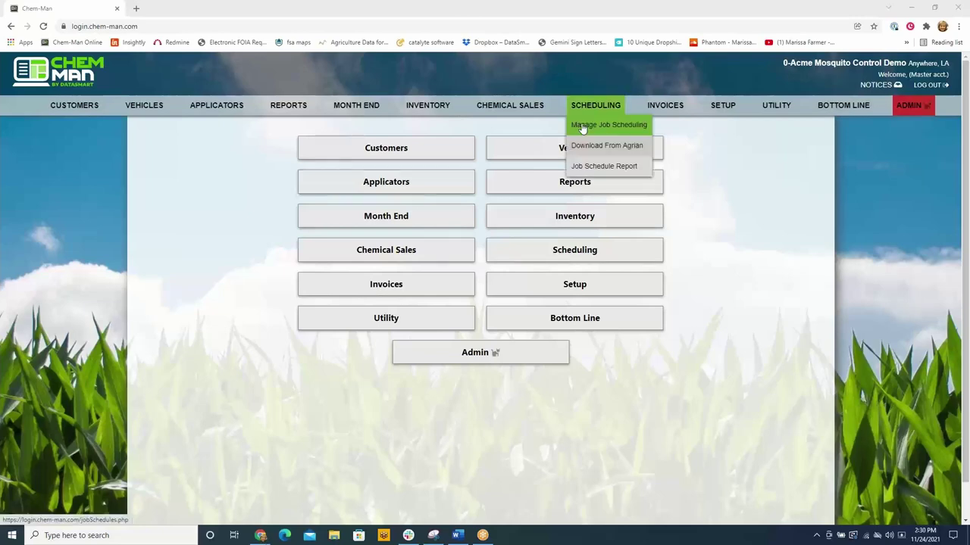
Step: Choose Manage Job Scheduling from the Scheduling menu to list the scheduled spray jobs
left_click(591, 126)
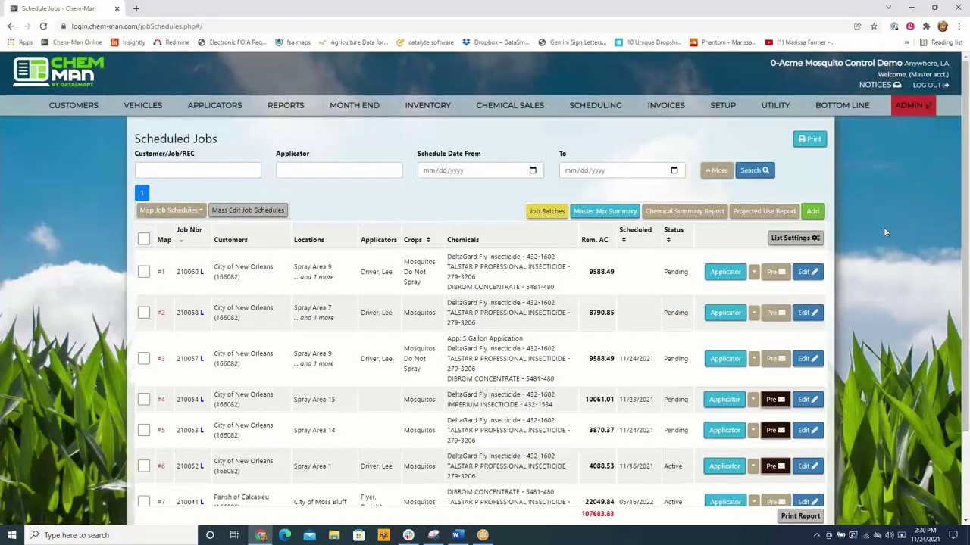
scroll(884, 227, "down", 2)
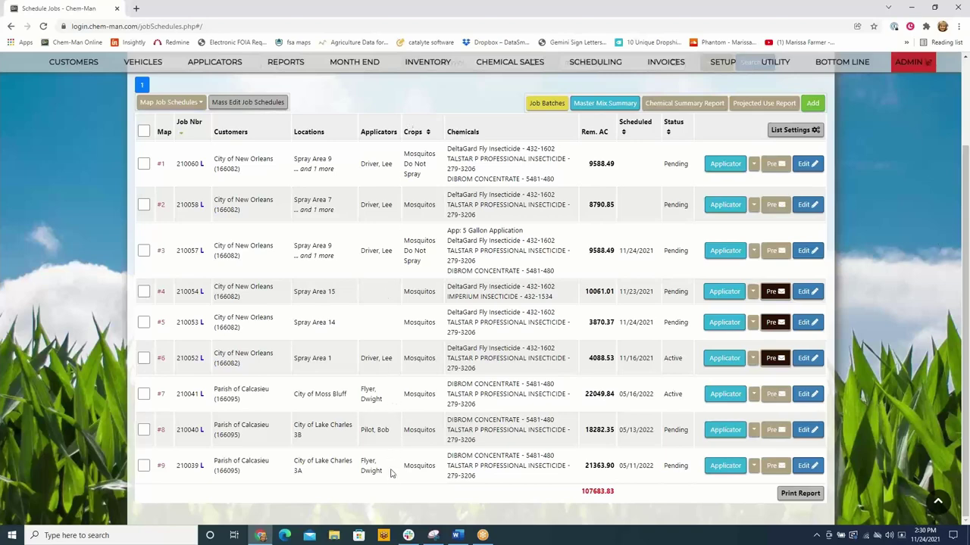
left_click(725, 166)
scroll(799, 188, "down", 5)
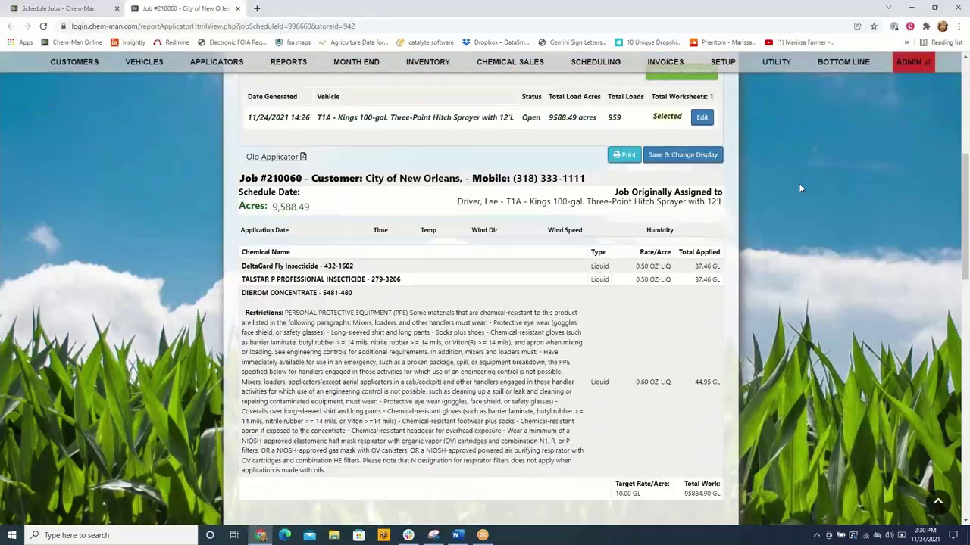
scroll(797, 183, "down", 3)
scroll(802, 186, "up", 2)
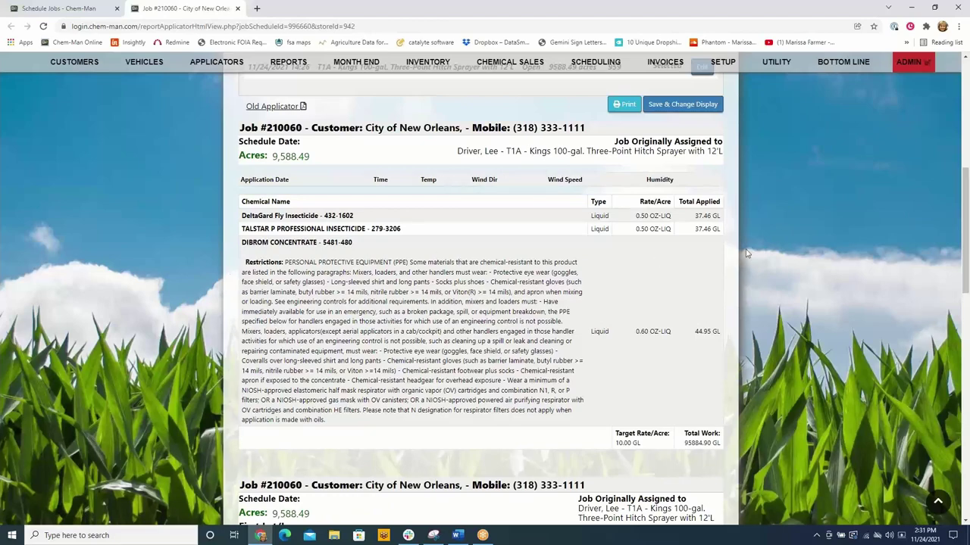
scroll(818, 239, "down", 10)
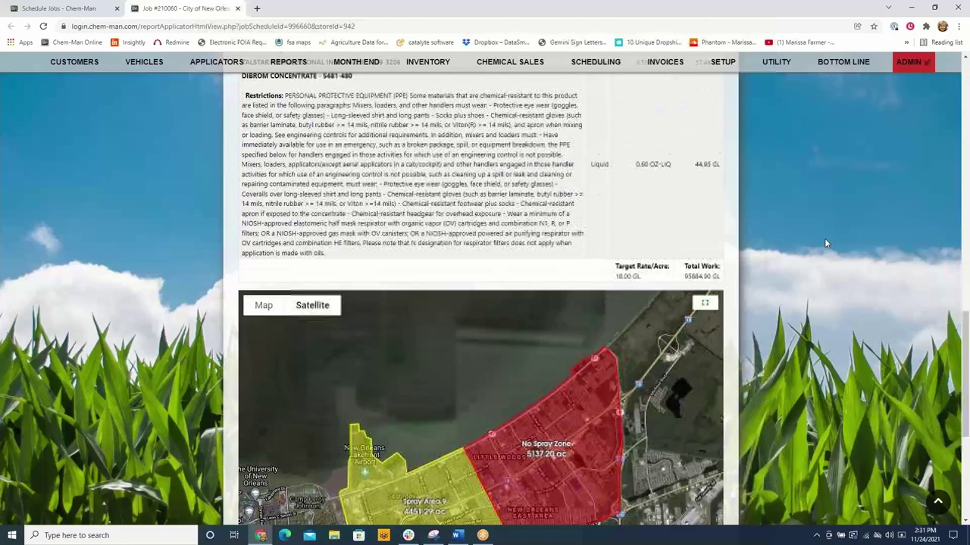
scroll(825, 242, "down", 1)
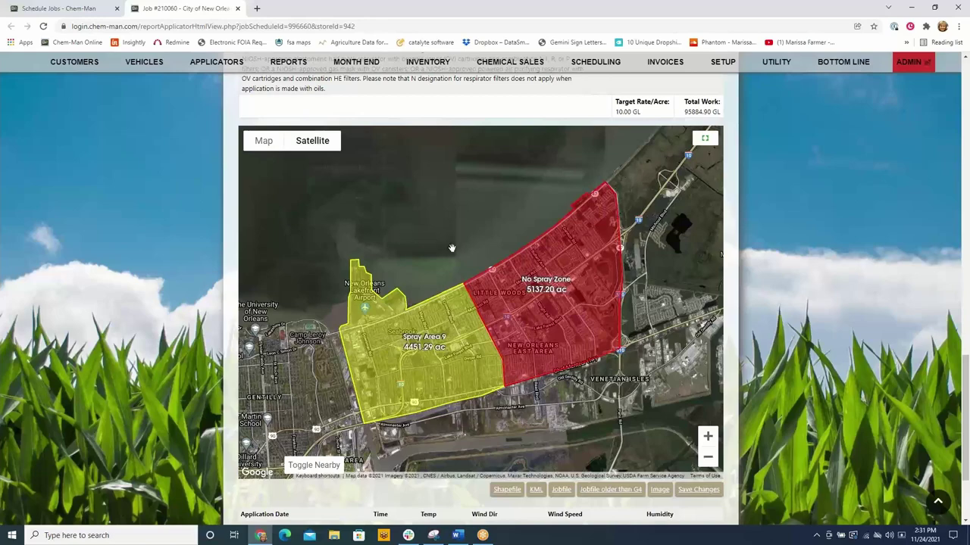
Step: Close job 210060's report and start a new scheduled job from the job list
left_click(237, 8)
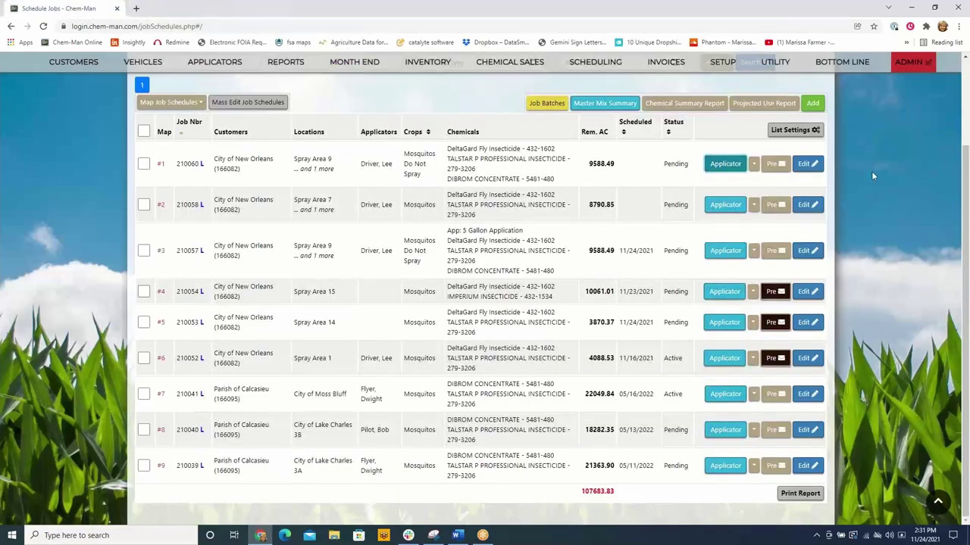
scroll(879, 174, "up", 2)
left_click(811, 206)
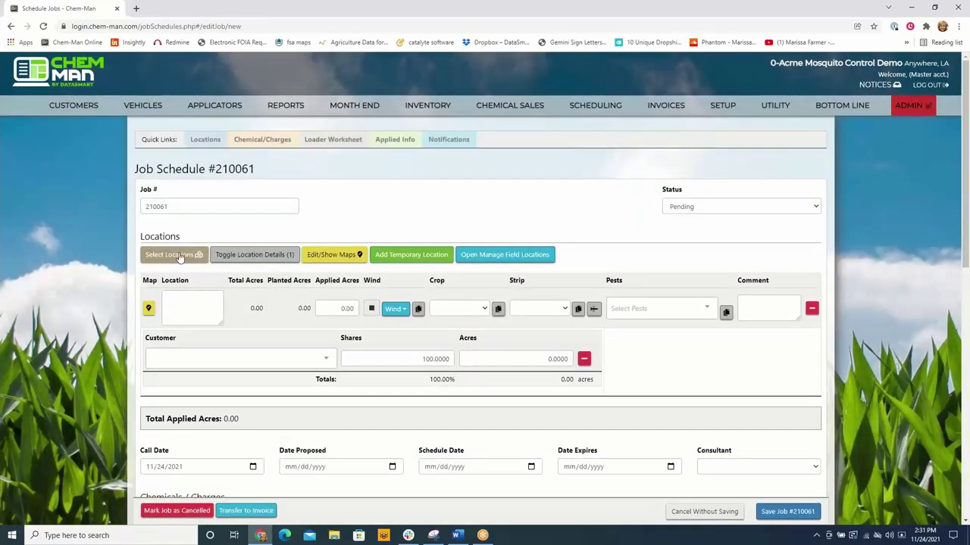
Step: Add City of New Orleans' Spray Area 13 and Spray Area 8 as the job's locations
left_click(176, 254)
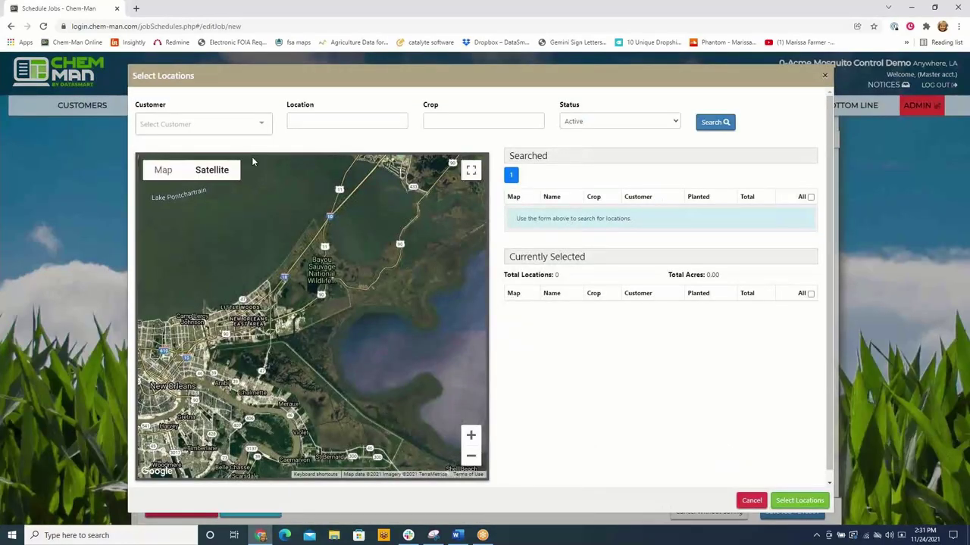
left_click(252, 123)
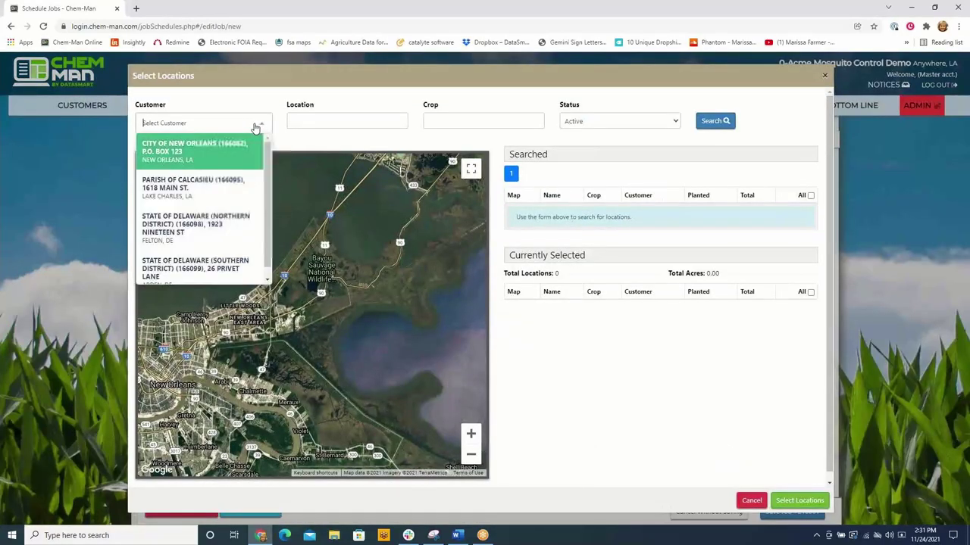
left_click(176, 145)
left_click(715, 139)
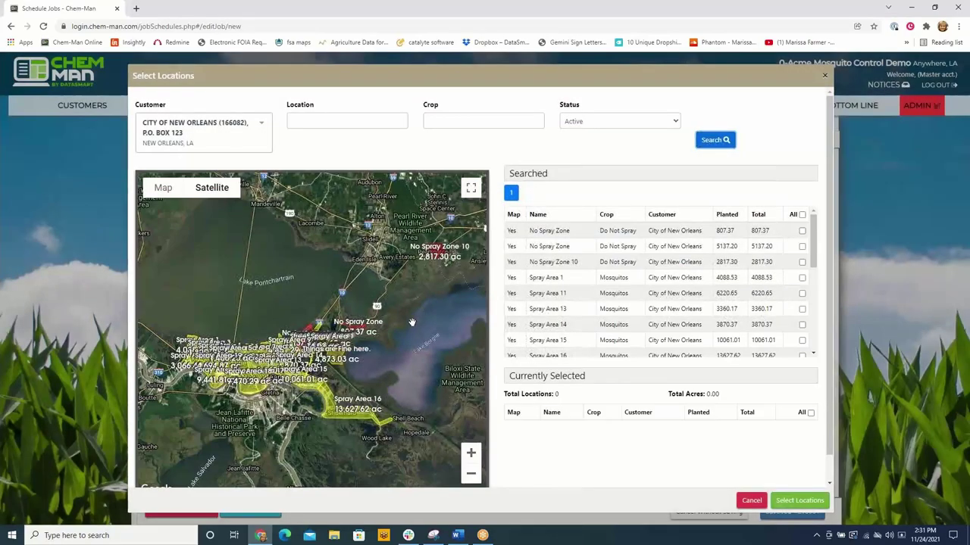
scroll(423, 302, "up", 4)
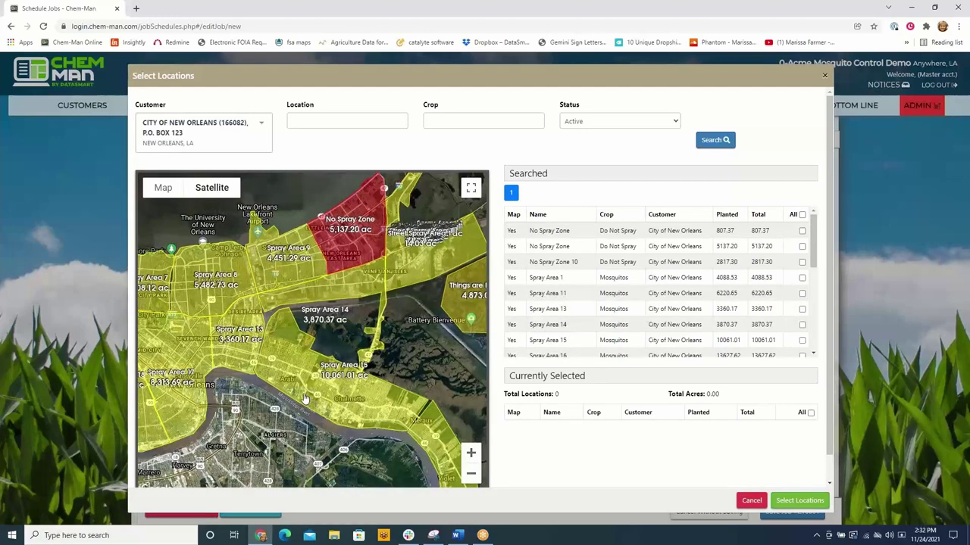
left_click(245, 338)
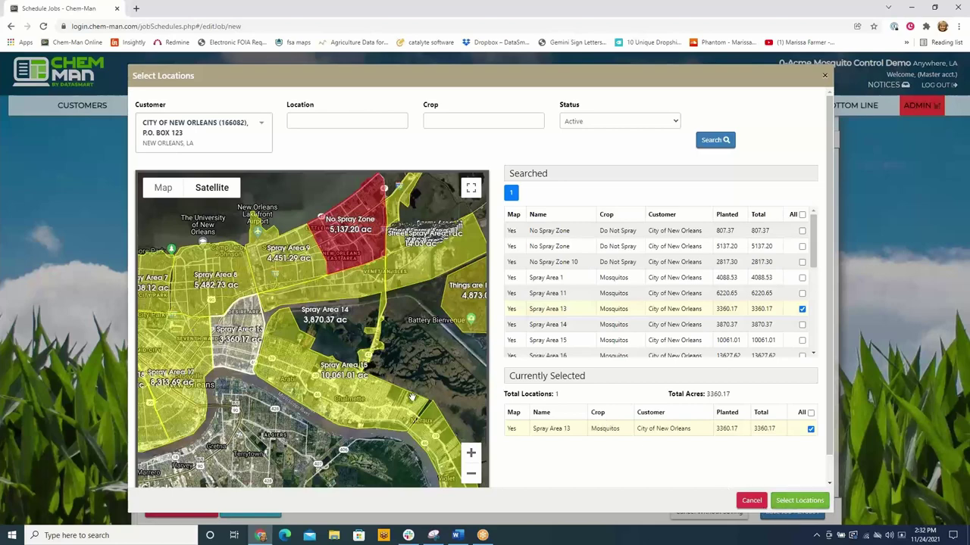
left_click(219, 286)
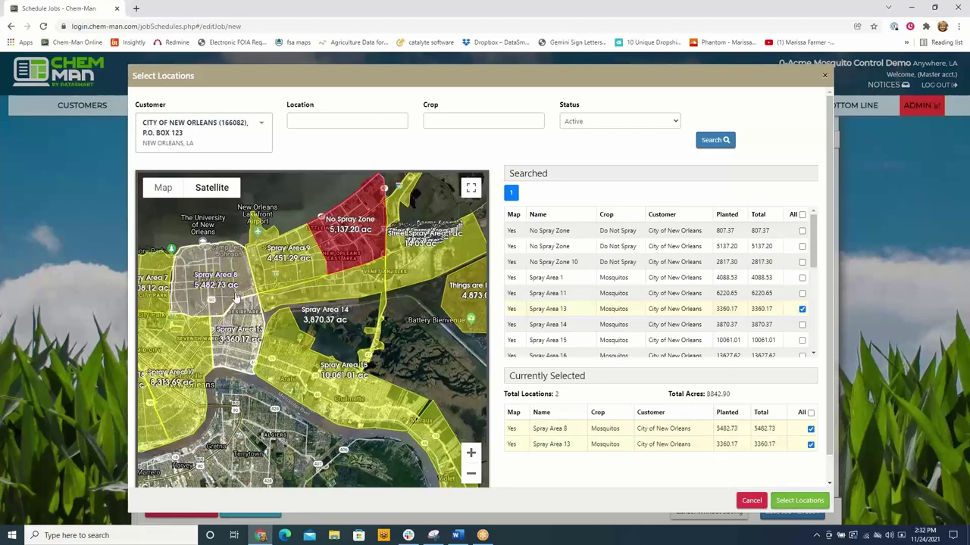
left_click(794, 502)
Step: Set job 210061's schedule date to 11/30/2021
scroll(829, 348, "down", 1)
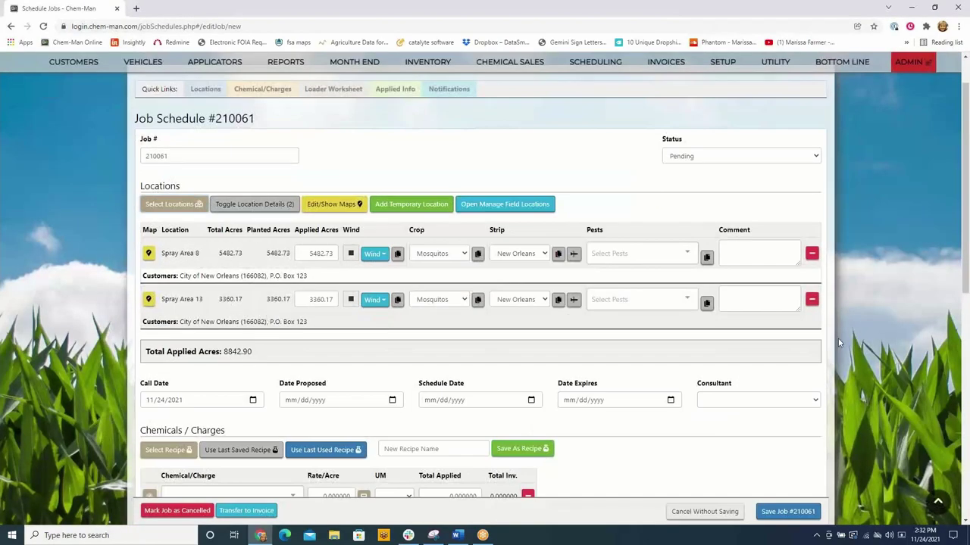
scroll(839, 344, "down", 3)
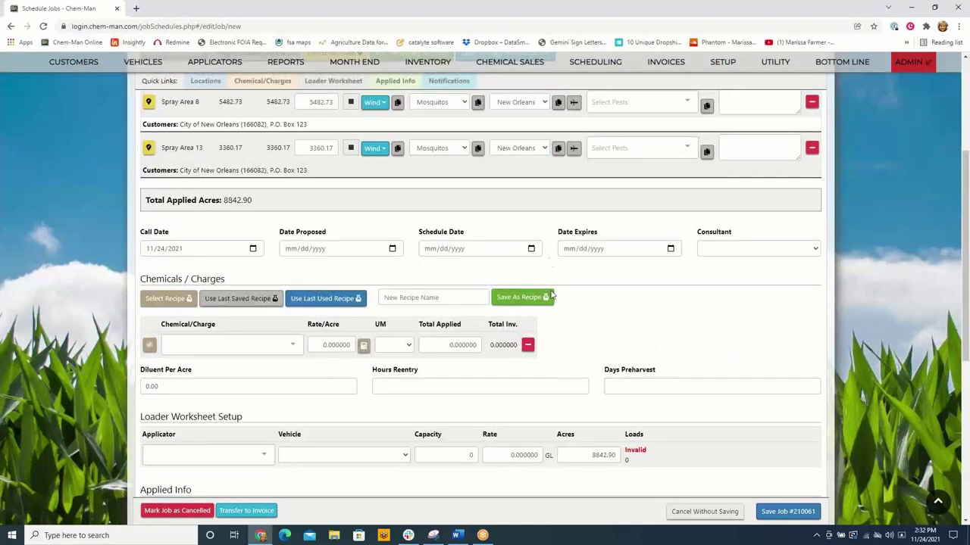
left_click(530, 248)
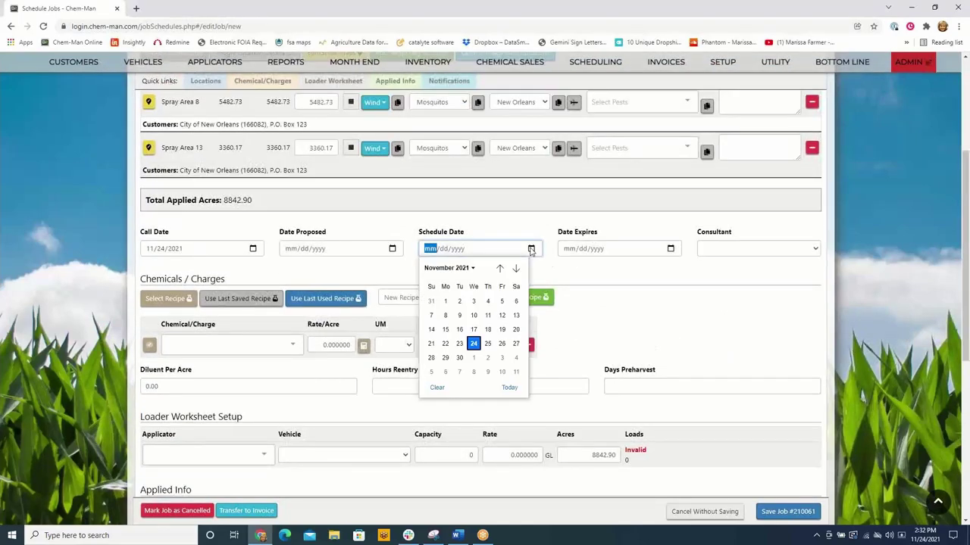
left_click(459, 358)
Step: Apply the last used recipe: DeltaGard Fly and Talstar P at 0.5 fl oz per acre
scroll(648, 346, "down", 1)
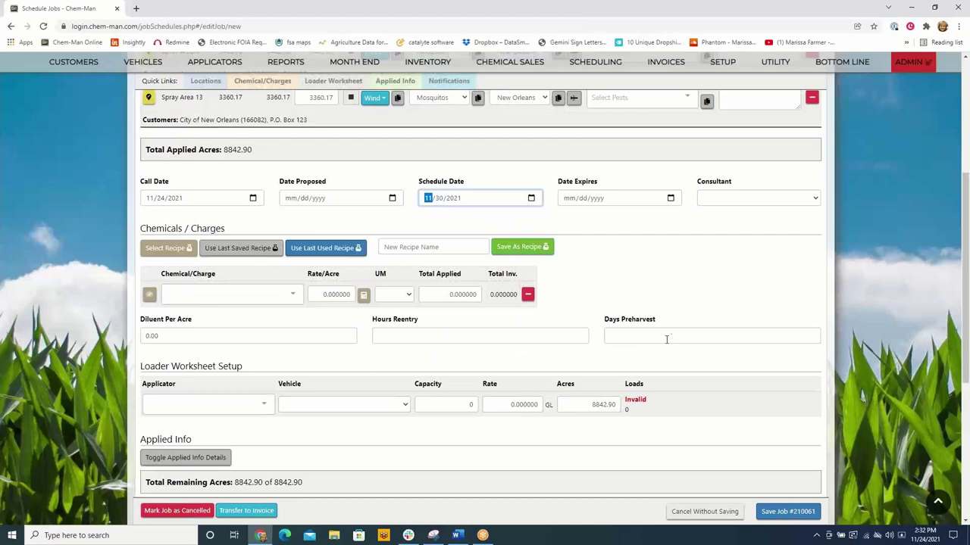
left_click(328, 247)
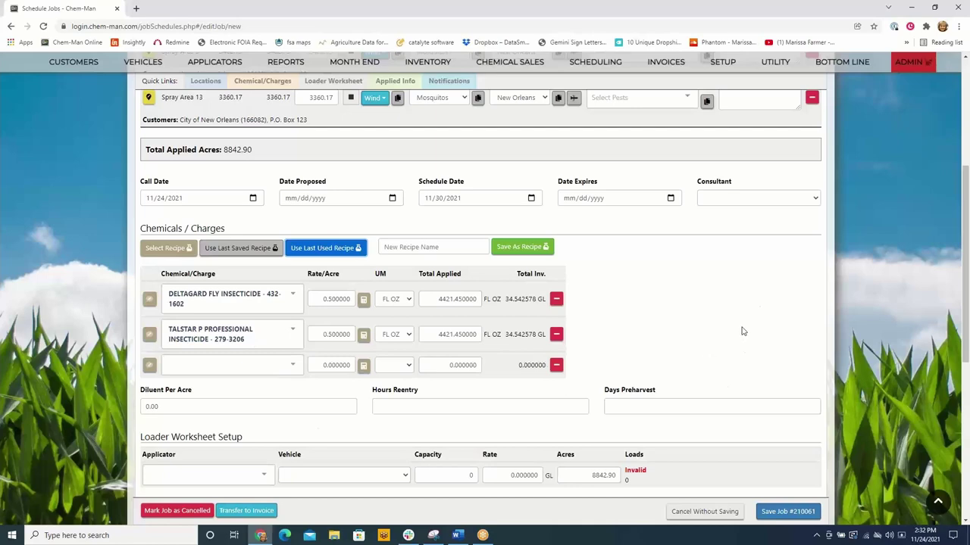
scroll(664, 385, "down", 2)
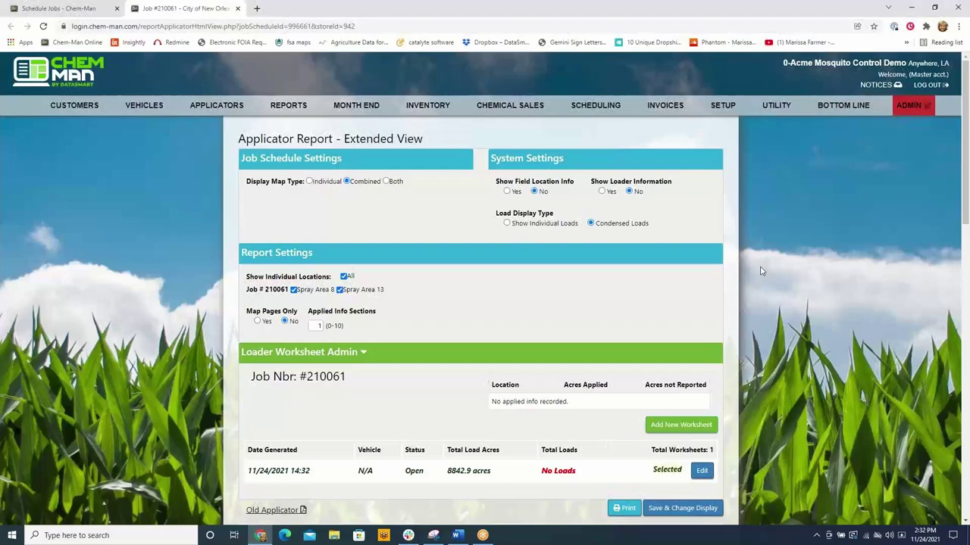
Step: Scroll through job 210061's applicator report and spray-area map, then close it with Ctrl+W
scroll(762, 270, "down", 7)
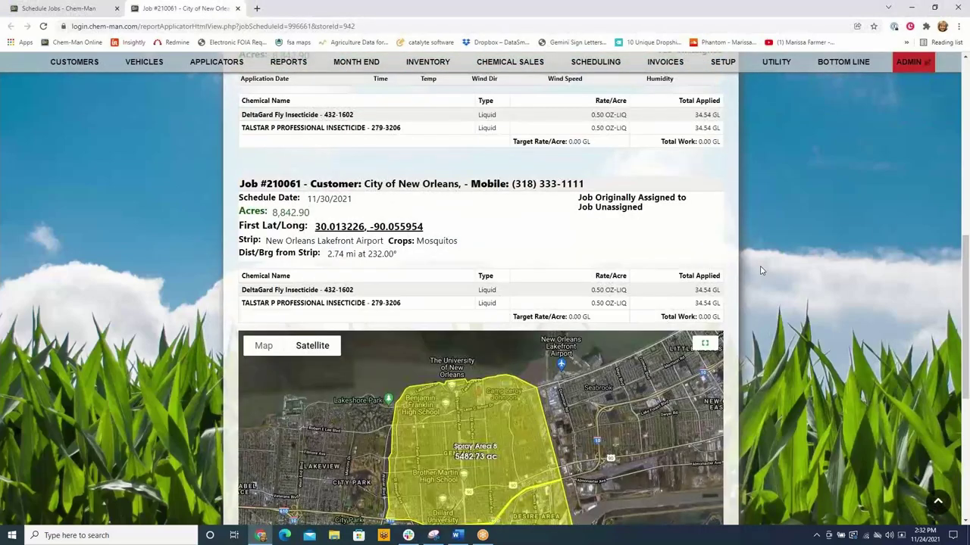
scroll(762, 271, "down", 1)
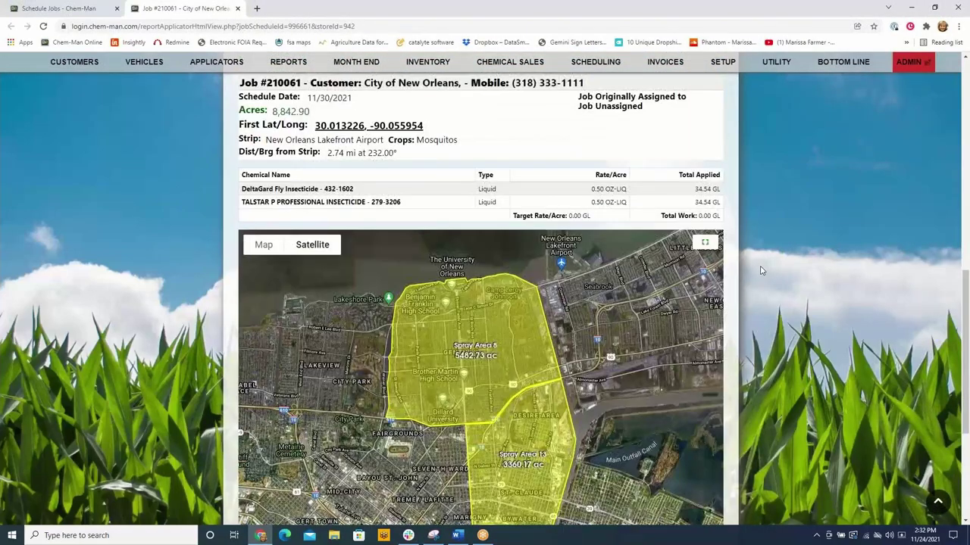
scroll(762, 270, "down", 1)
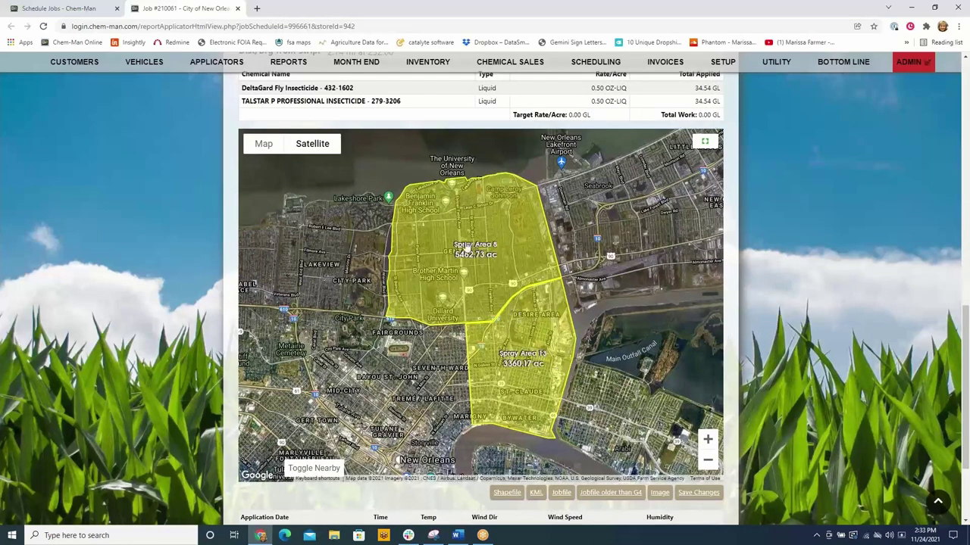
scroll(780, 249, "down", 1)
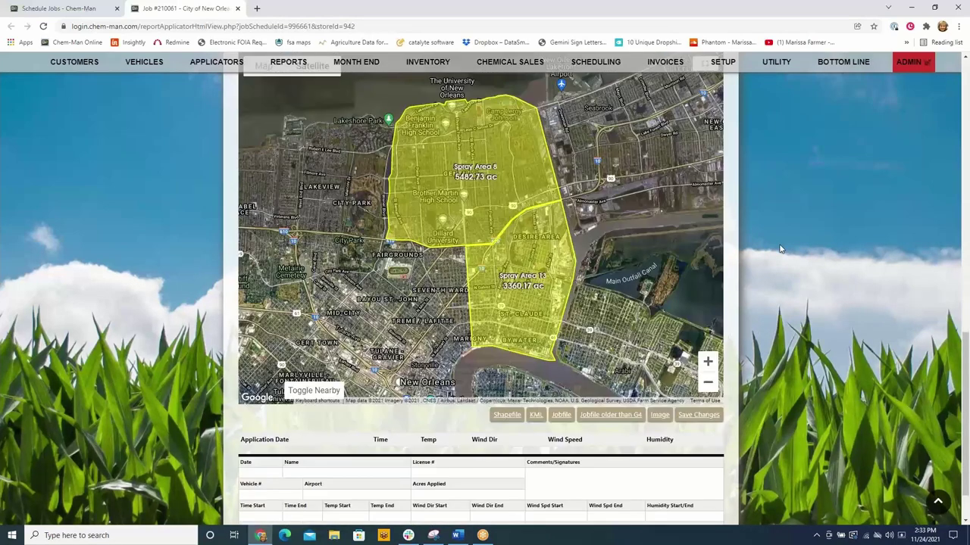
scroll(780, 249, "down", 1)
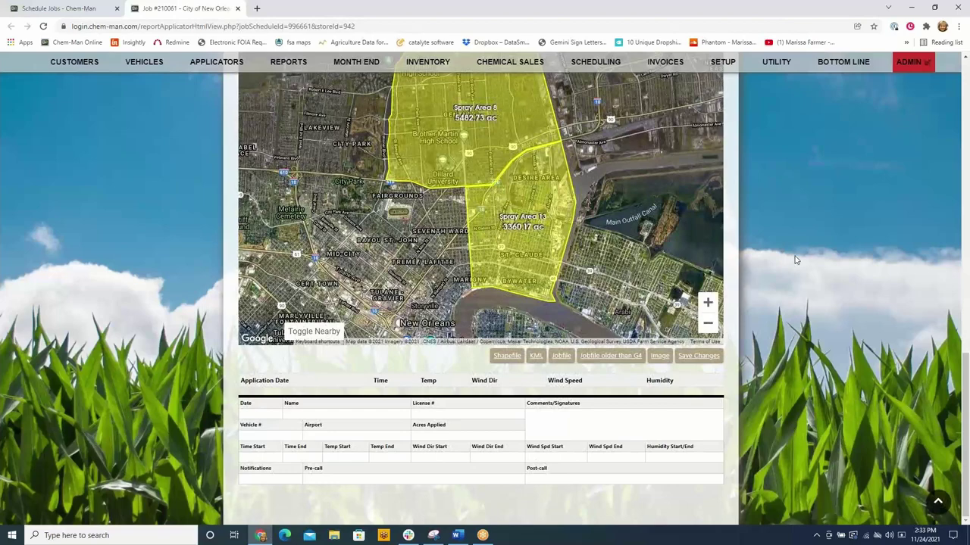
key("ctrl+w")
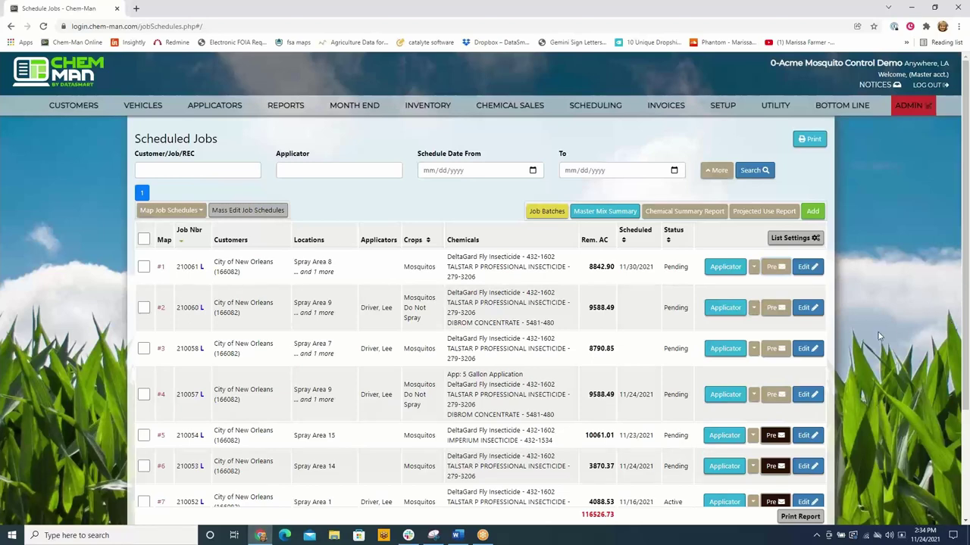
Step: Preview job 210061's pre-notification message, then send it to City of New Orleans
left_click(778, 270)
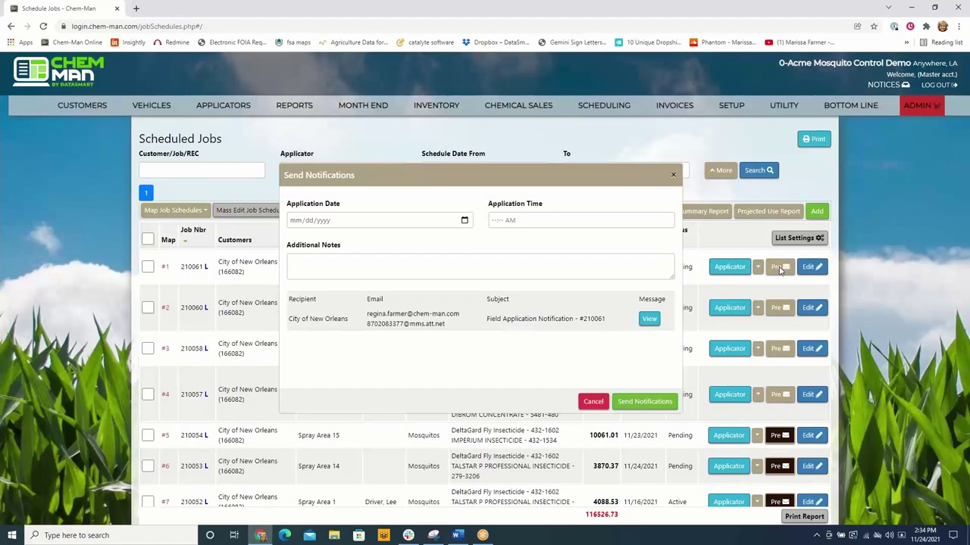
left_click(649, 319)
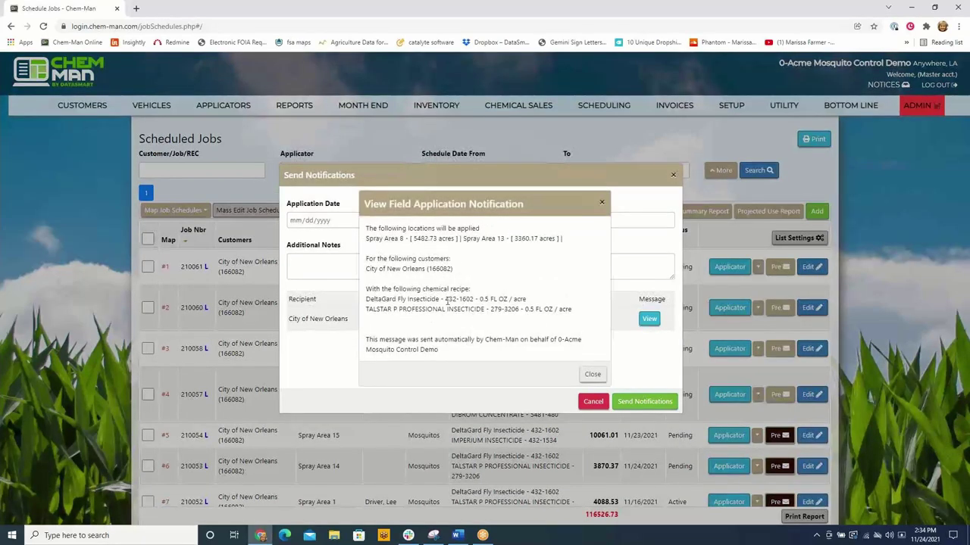
left_click(593, 374)
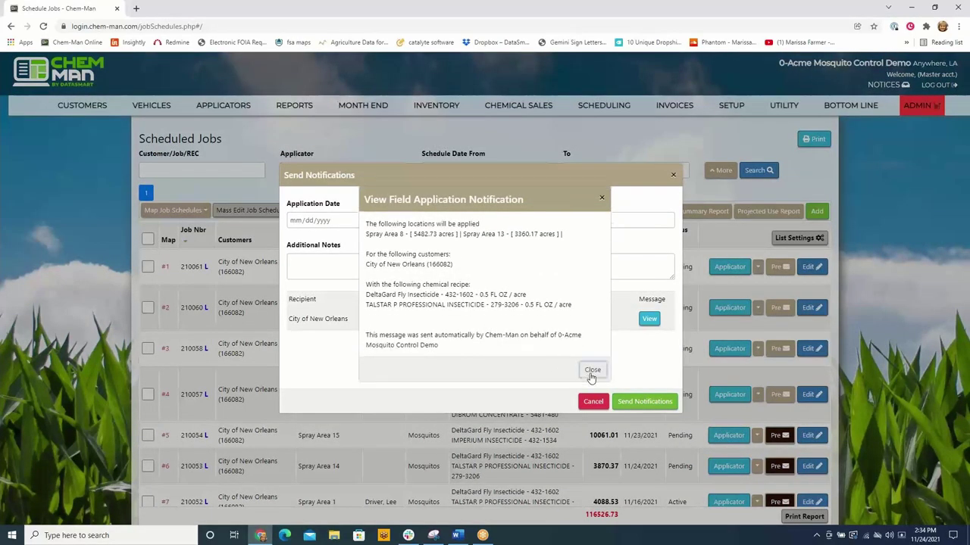
left_click(640, 403)
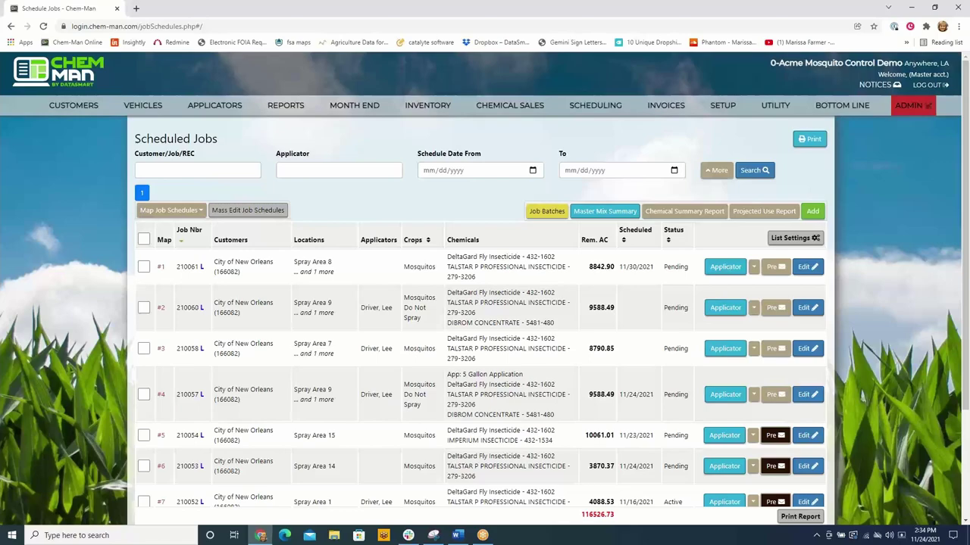
Step: Edit job 210061 and jump to its Applied Info section
left_click(807, 267)
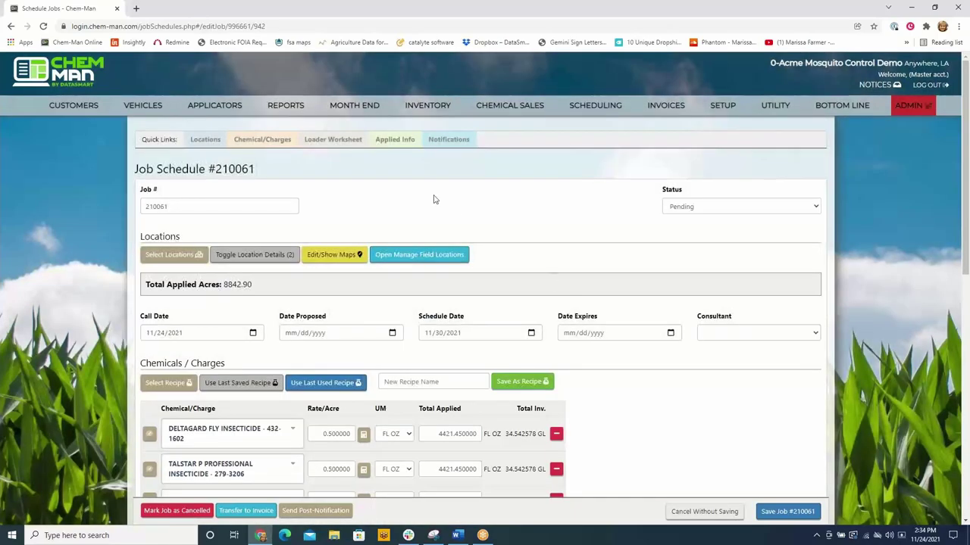
left_click(395, 139)
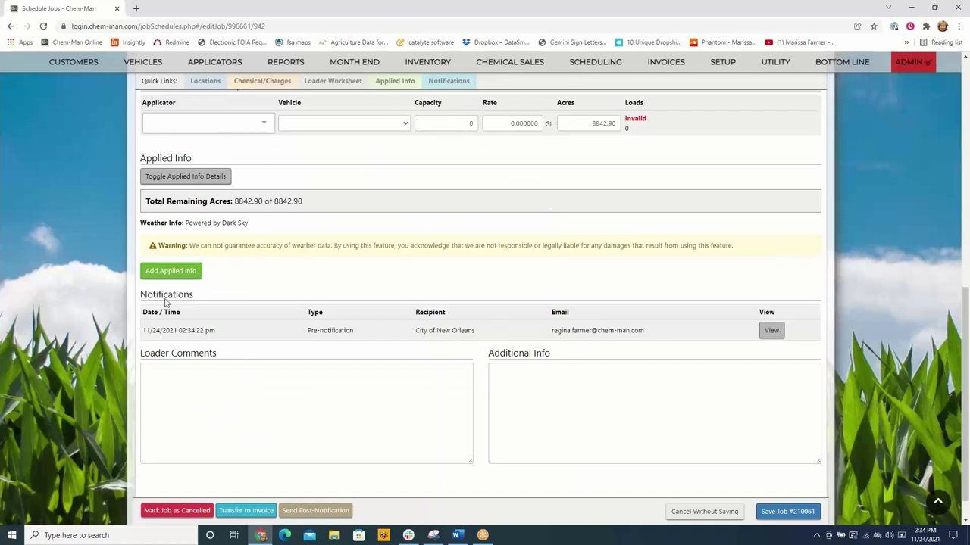
left_click(170, 271)
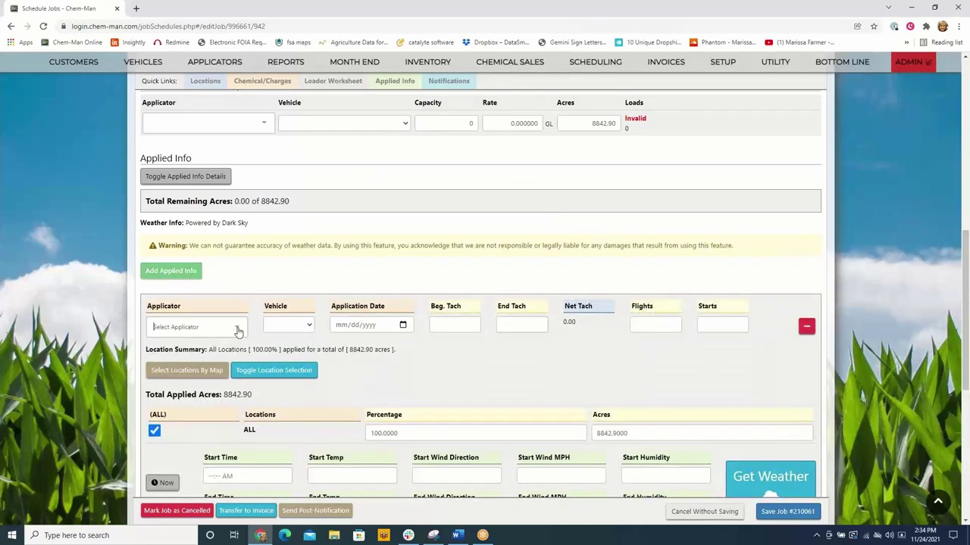
left_click(238, 331)
left_click(191, 350)
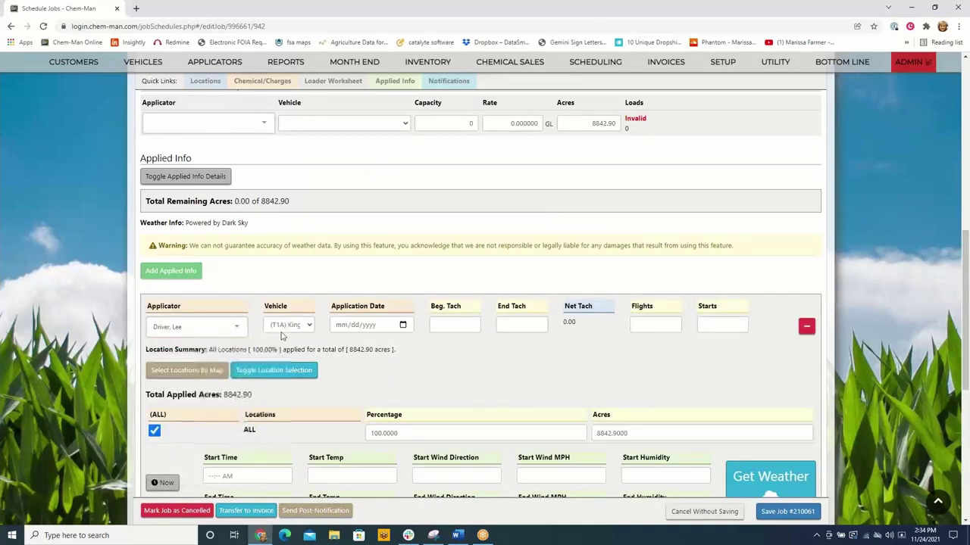
left_click(403, 324)
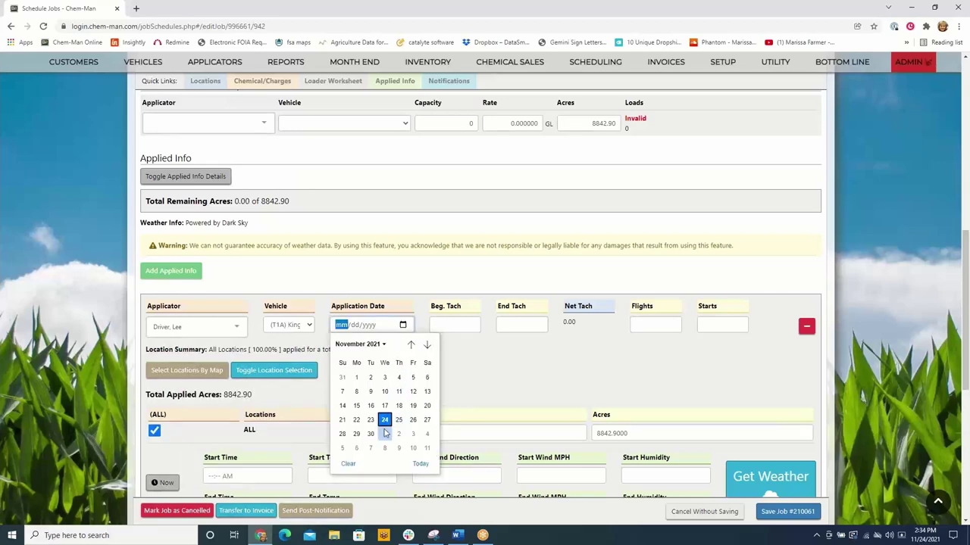
left_click(356, 434)
Step: Enter start time 08:00 AM and end time 09:30 AM, then fetch the weather readings
scroll(506, 377, "down", 2)
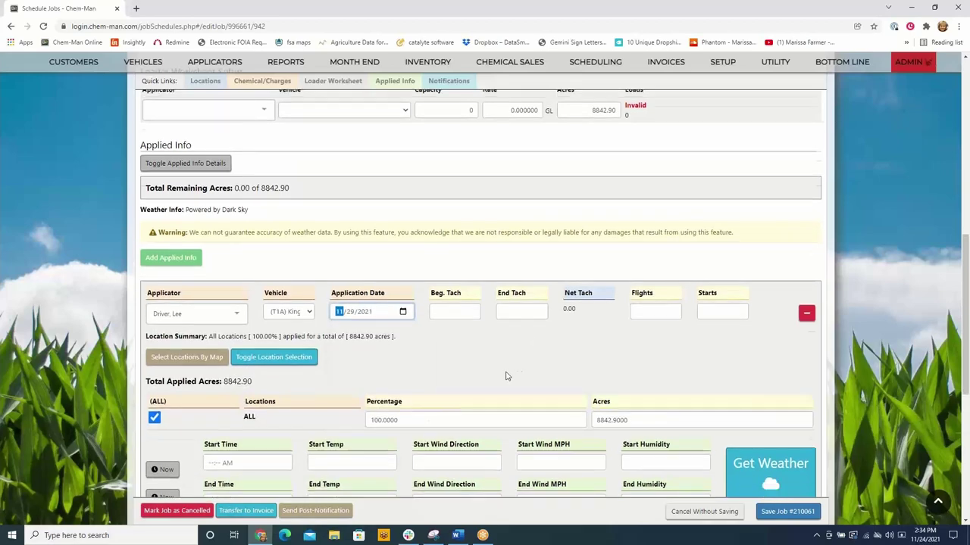
left_click(210, 327)
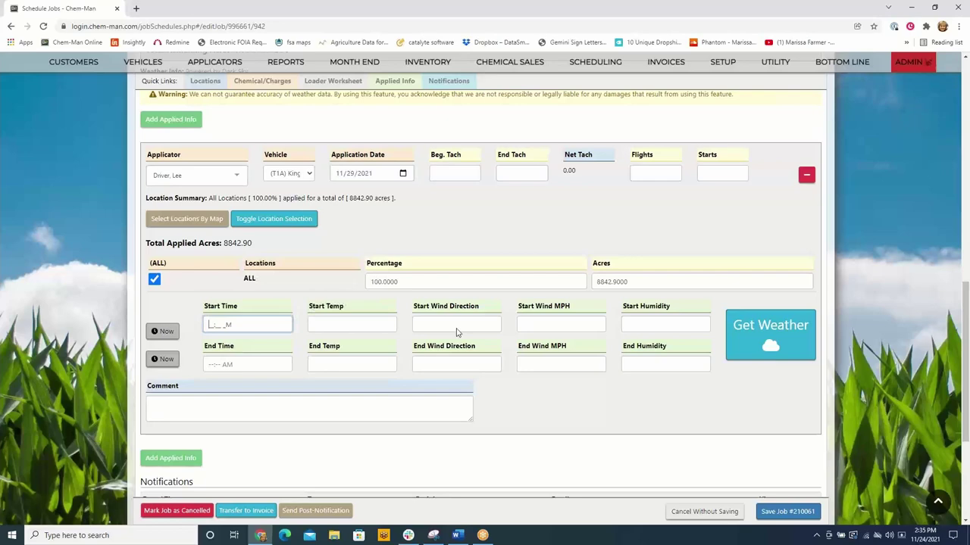
type("0800a")
key("Tab")
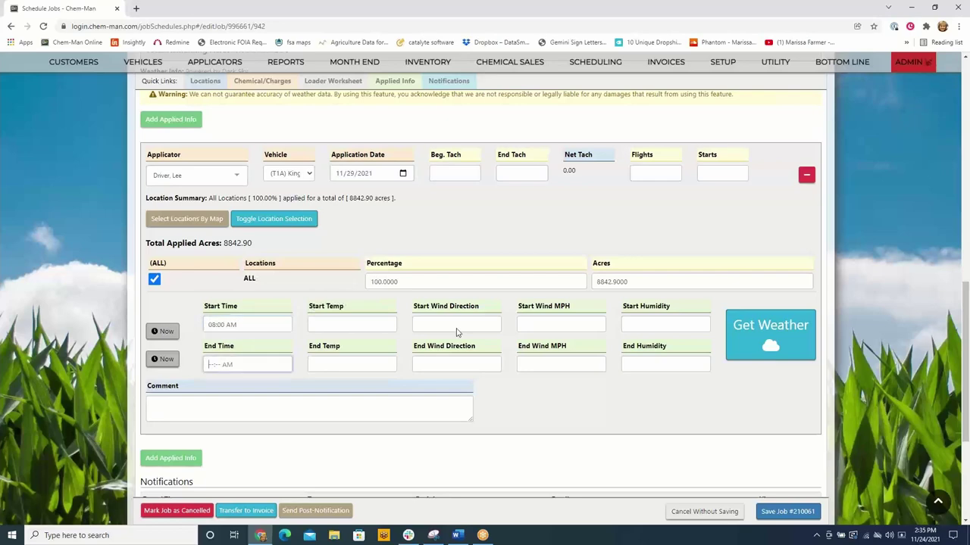
type("0930a")
left_click(772, 342)
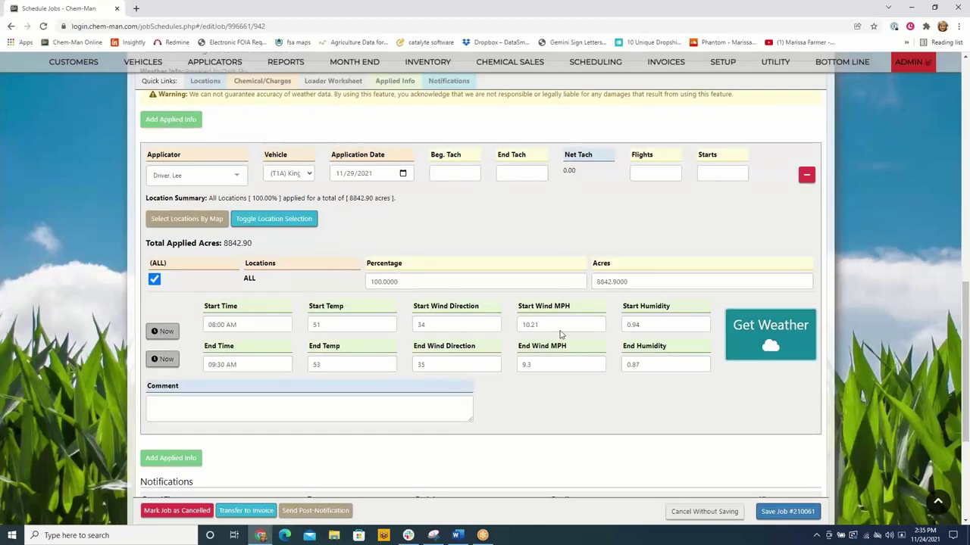
Step: Preview and send job 210061's post-notification to City of New Orleans
left_click(330, 512)
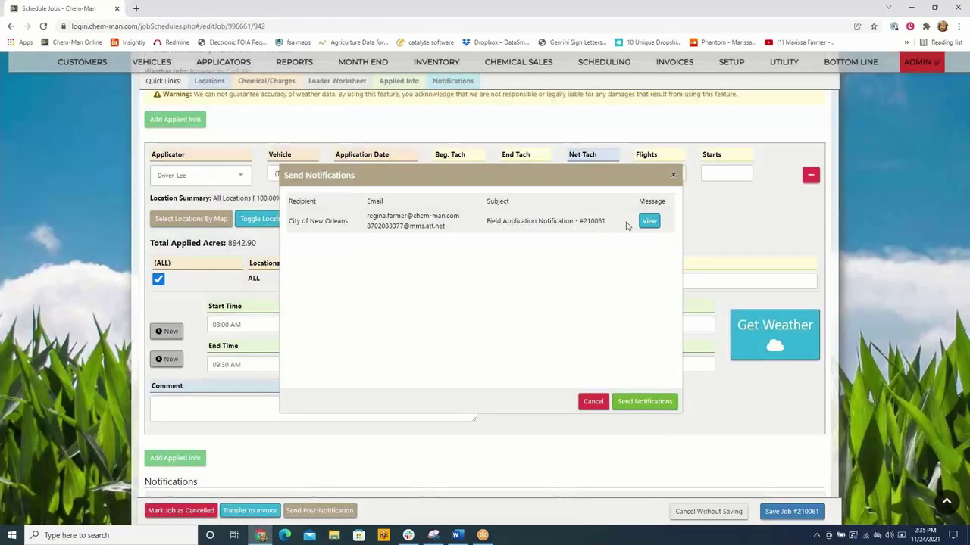
left_click(648, 221)
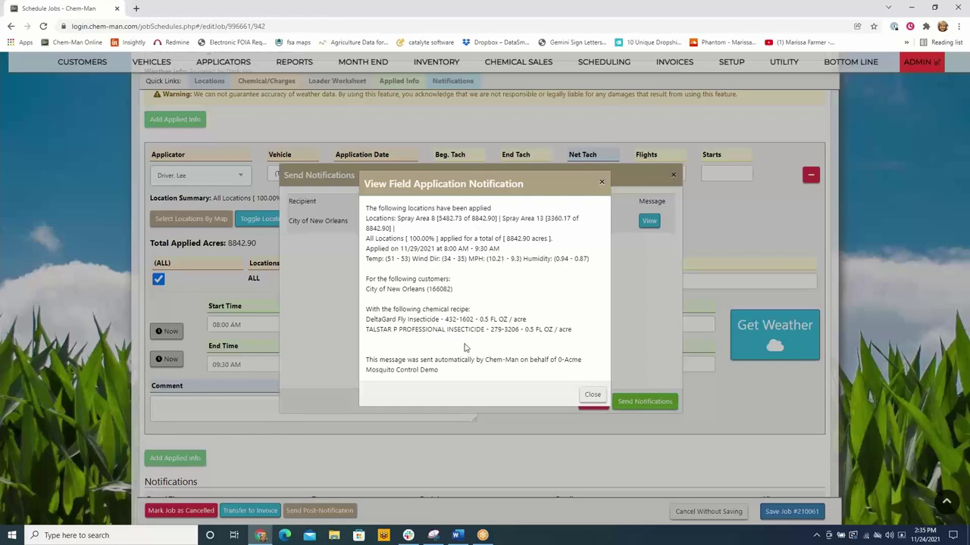
left_click(593, 395)
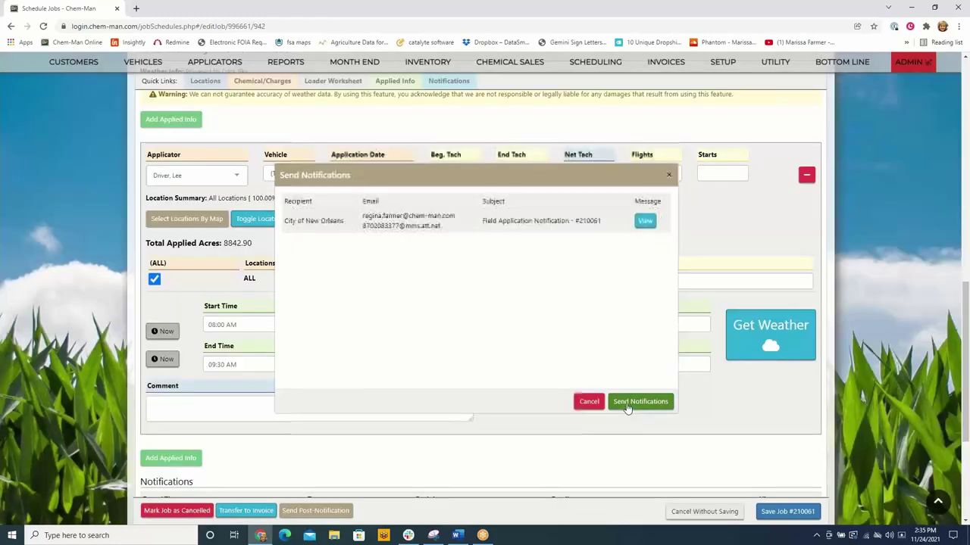
left_click(634, 405)
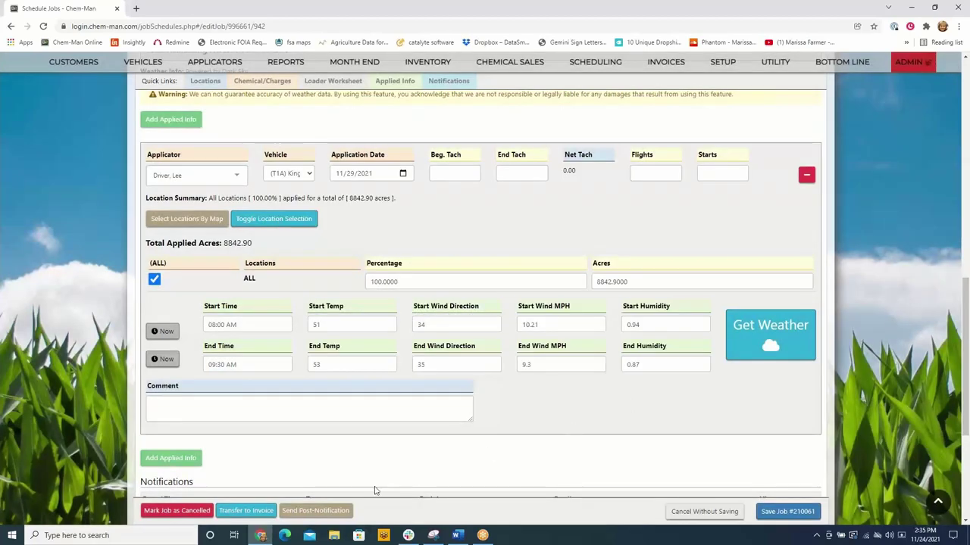
Step: Transfer job 210061 to invoicing and open the unposted field application invoices
left_click(252, 510)
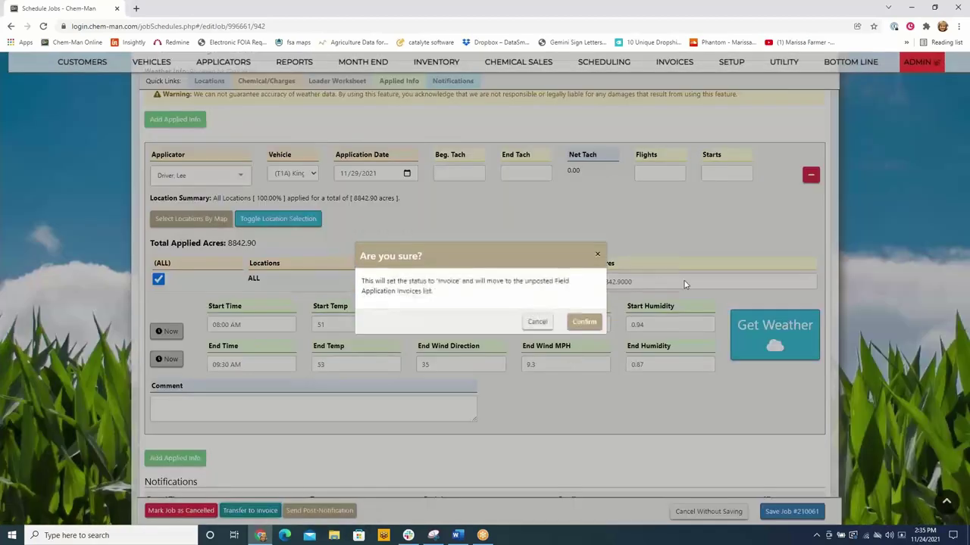
left_click(584, 323)
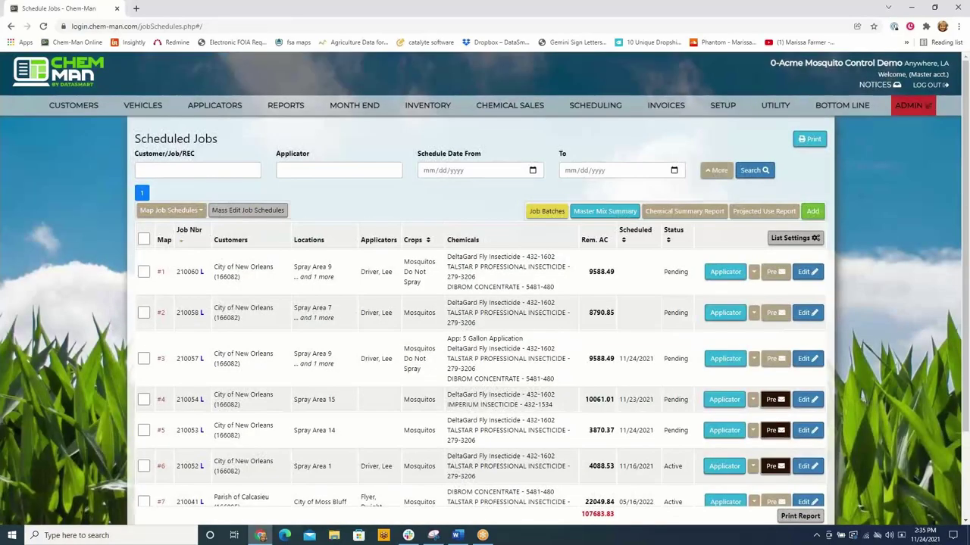
mouse_move(665, 106)
left_click(668, 124)
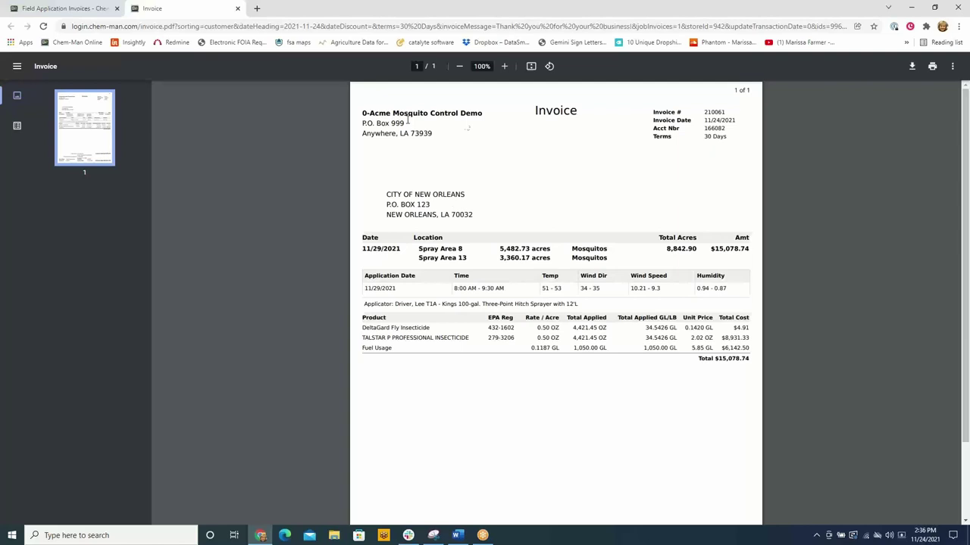
Step: Scroll through the $15,078.74 invoice PDF for job 210061 and close its tab
scroll(591, 235, "down", 1)
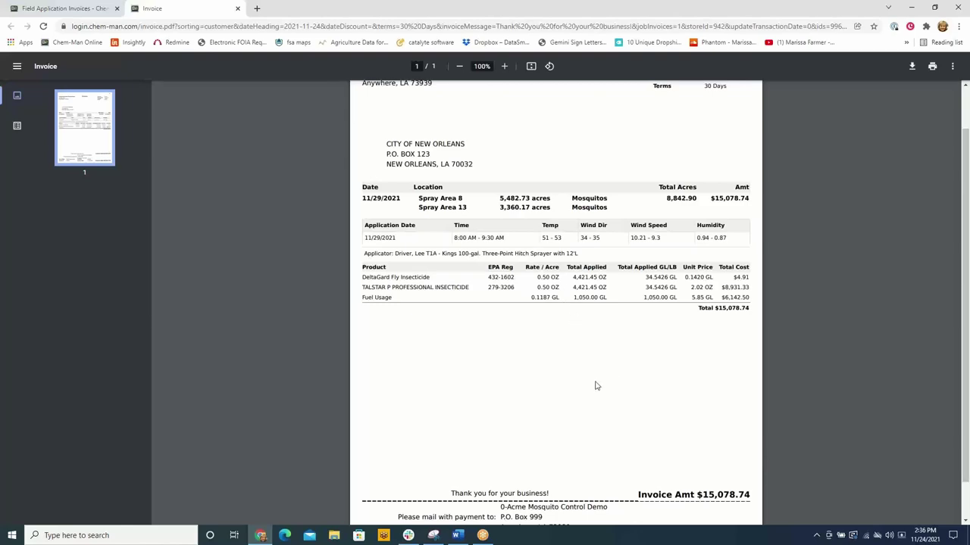
scroll(652, 425, "down", 1)
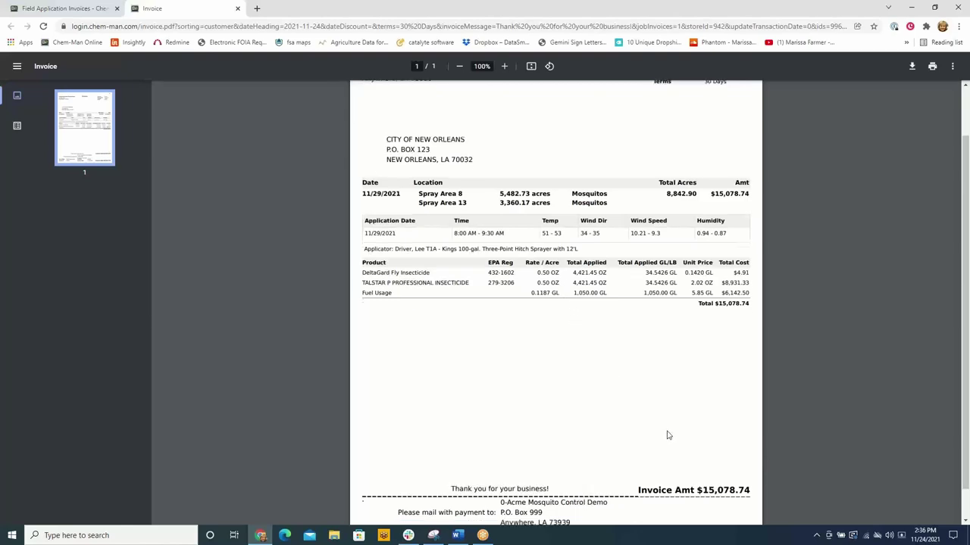
left_click(237, 8)
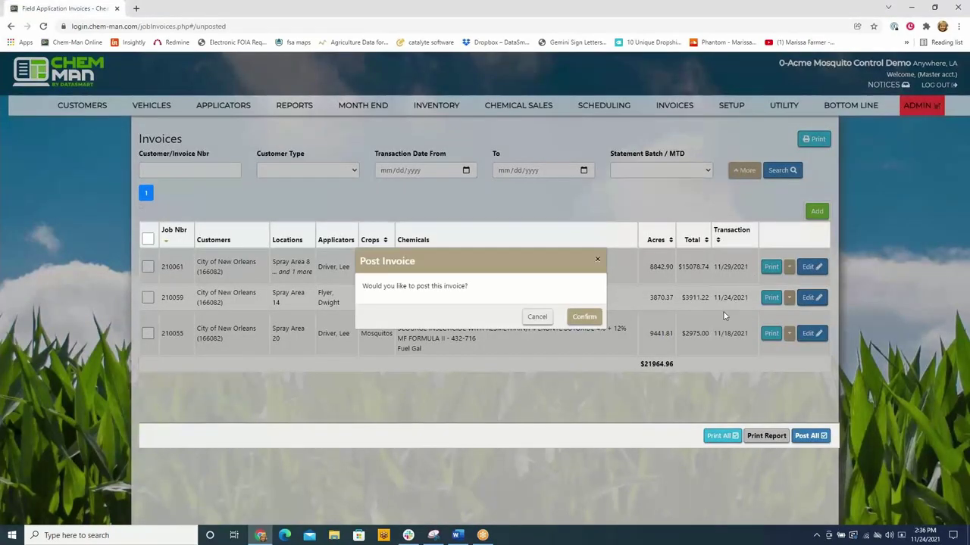
Step: Post the $15,078.74 invoice 210061 and find it atop the posted field application invoices list
left_click(584, 317)
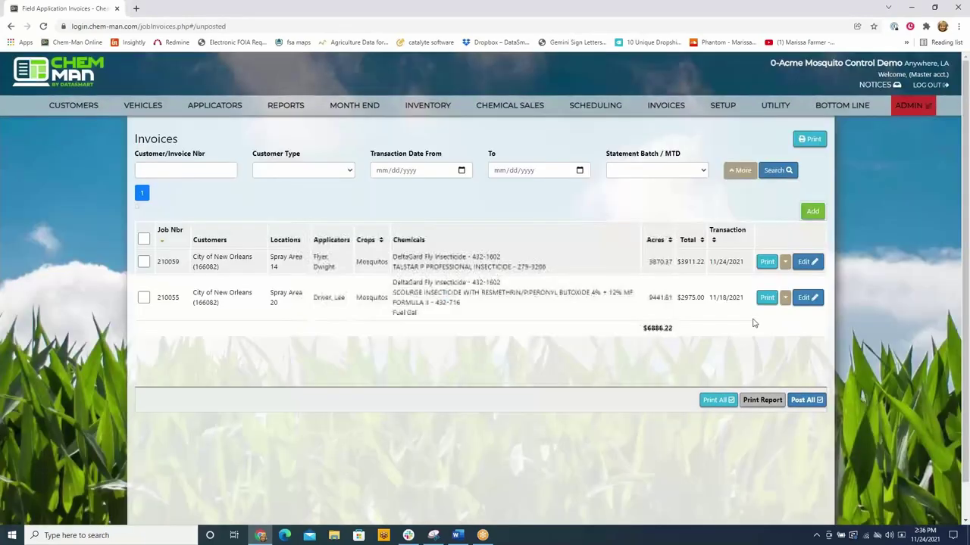
mouse_move(659, 110)
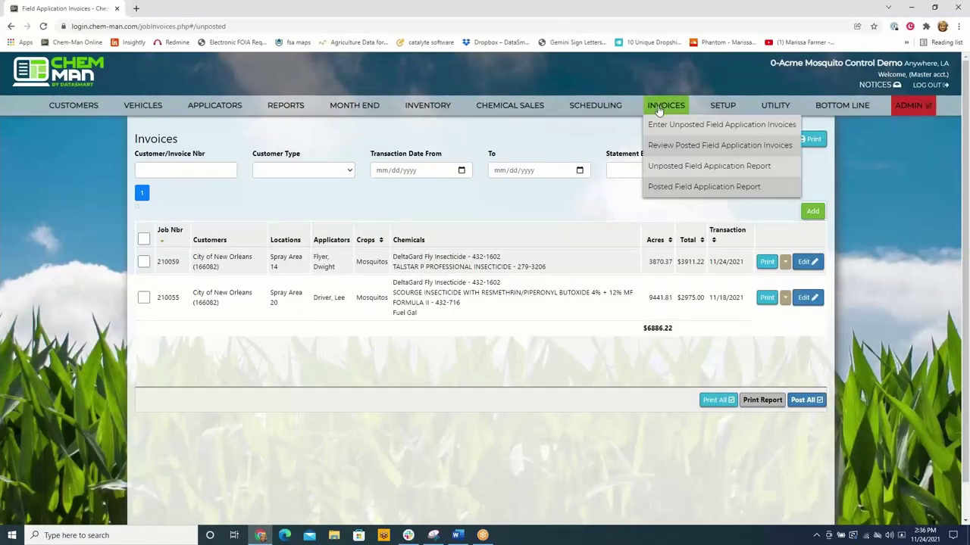
left_click(684, 146)
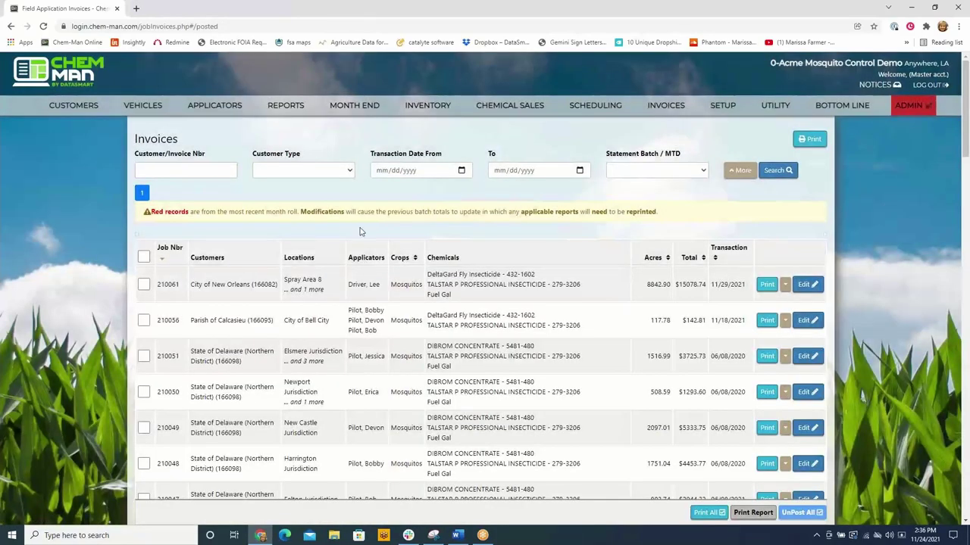
scroll(404, 291, "down", 4)
scroll(426, 284, "up", 5)
Step: Run the Inventory Quantity On Hand Report
left_click(424, 109)
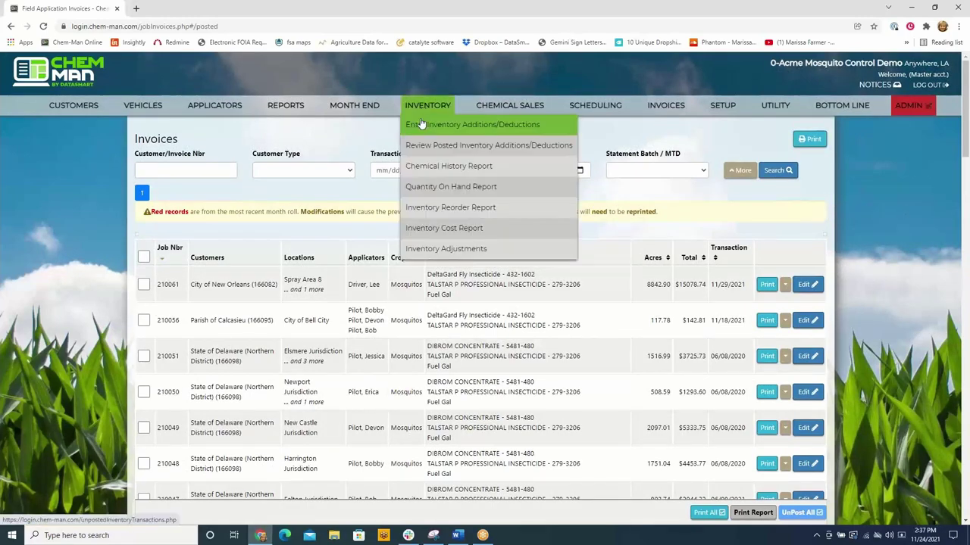
left_click(438, 186)
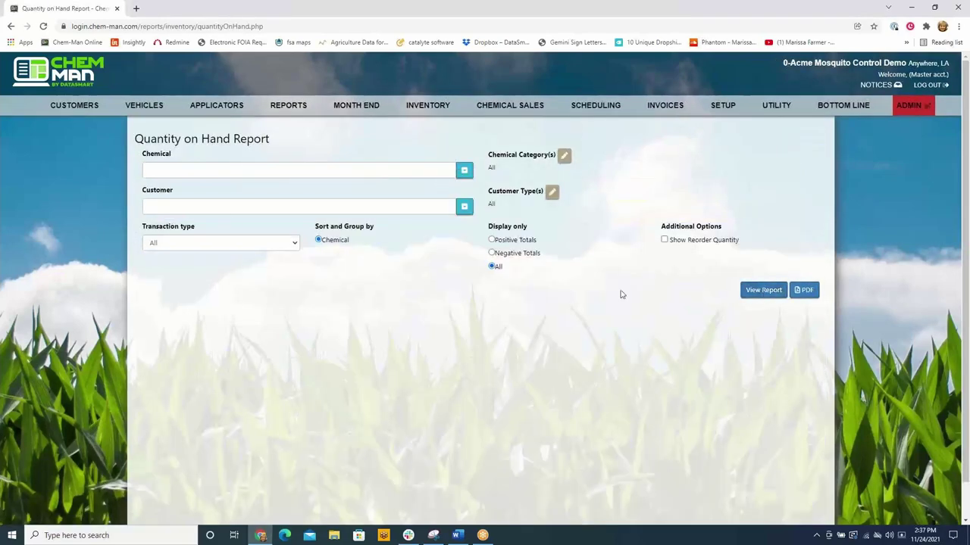
left_click(750, 290)
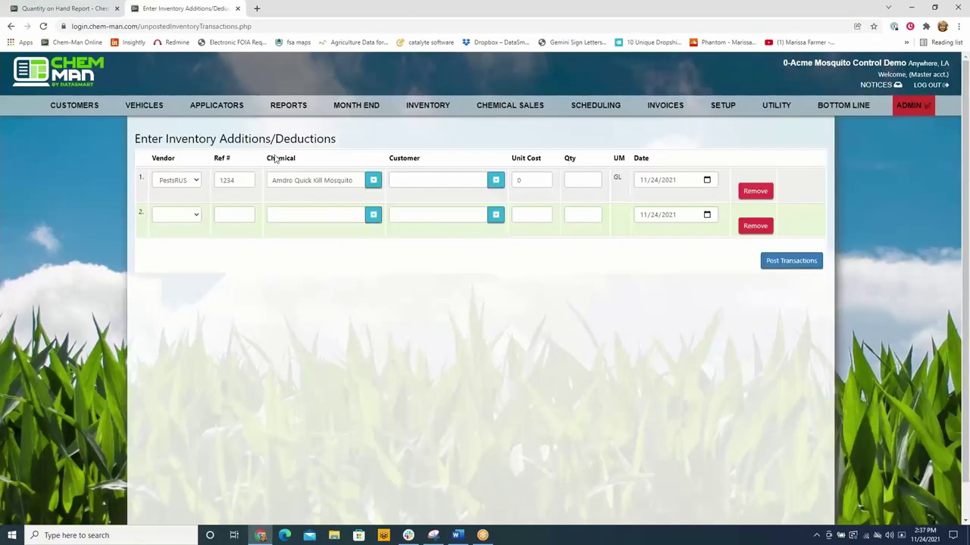
Step: View the Posted Field Application Report filtered to chemical DIBROM CONCENTRATE - 5481-480
left_click(283, 125)
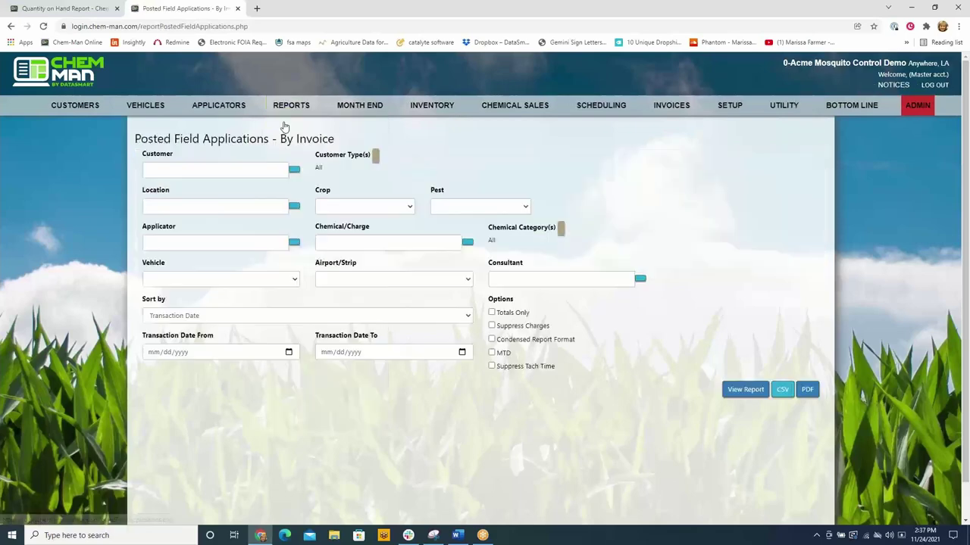
left_click(462, 243)
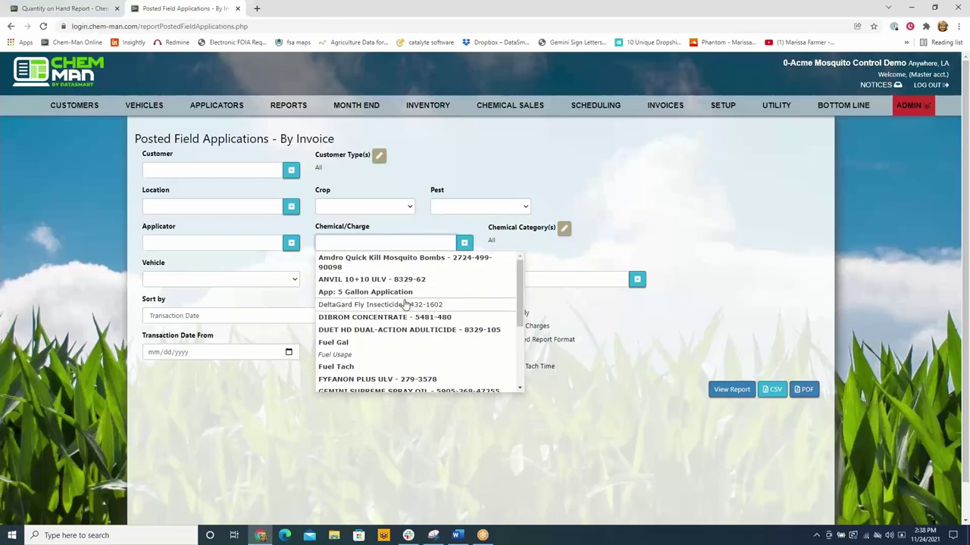
left_click(382, 318)
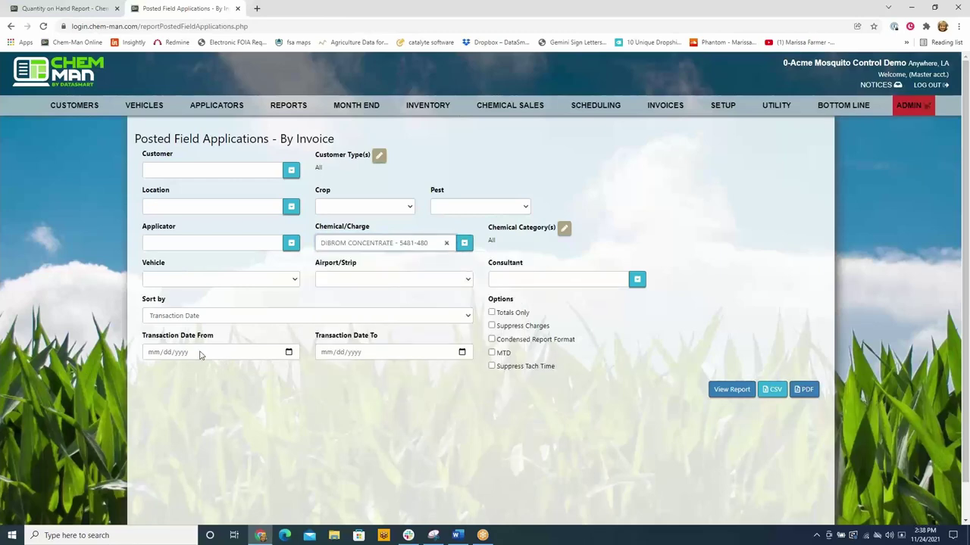
left_click(729, 390)
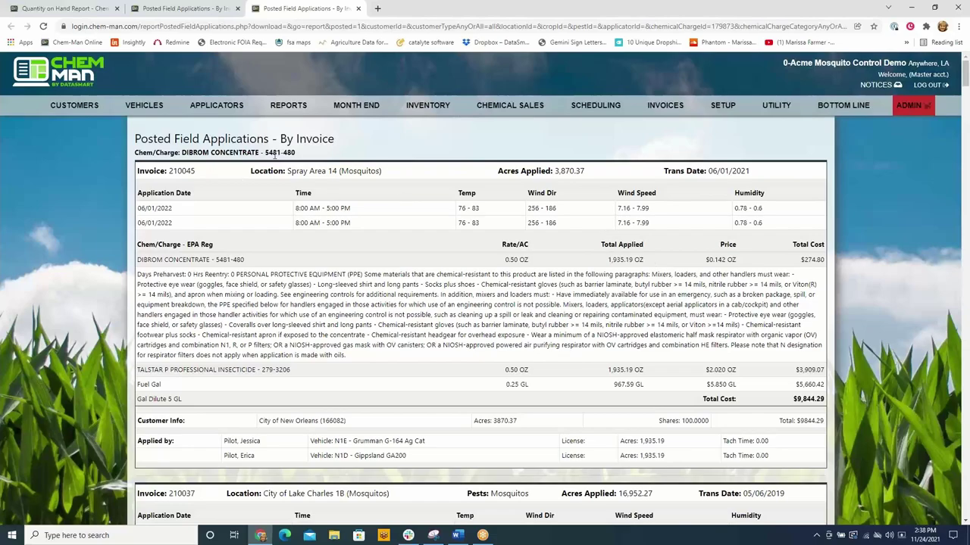
scroll(844, 269, "down", 5)
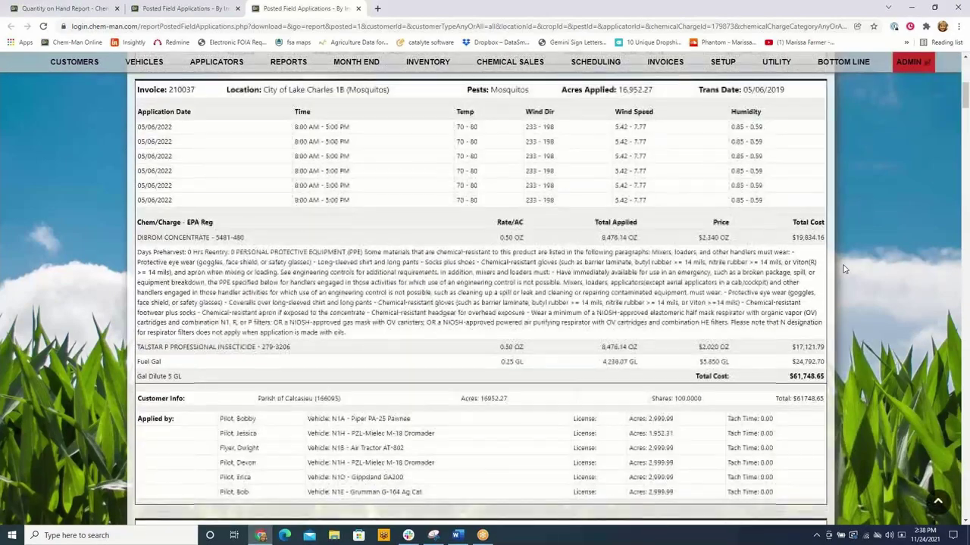